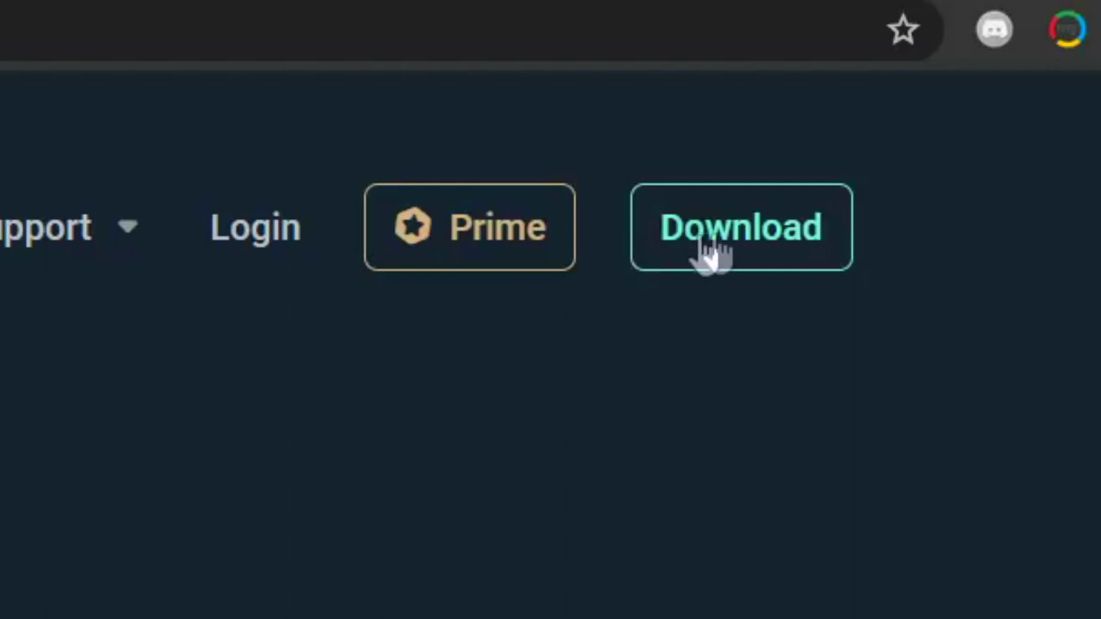
Step: Download the Streamlabs OBS installer from the website and launch the downloaded setup file
left_click(771, 242)
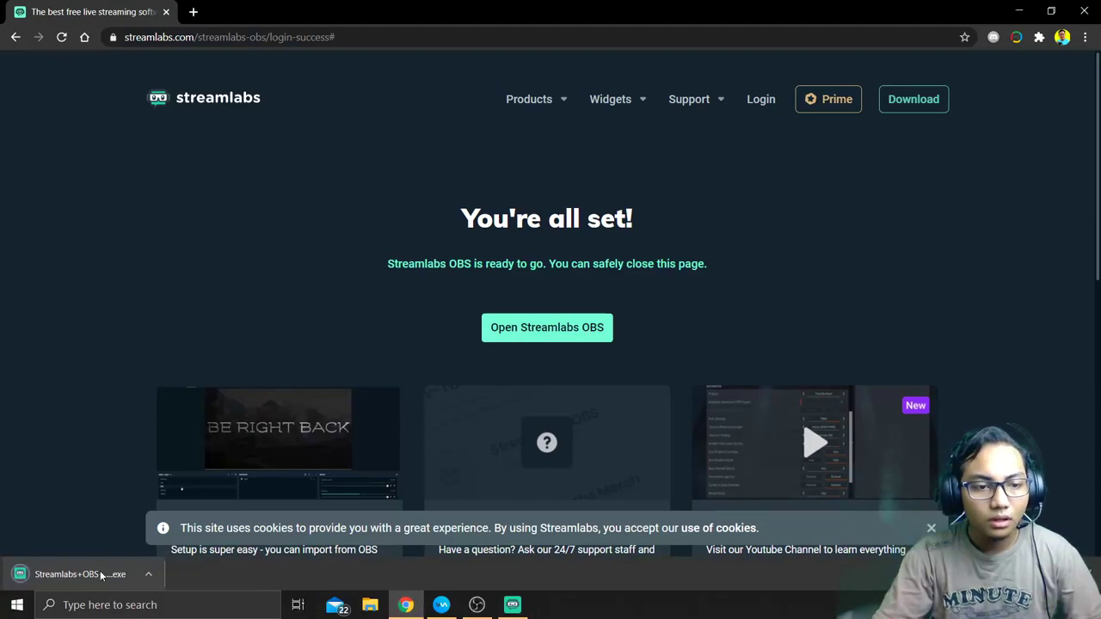
left_click(100, 574)
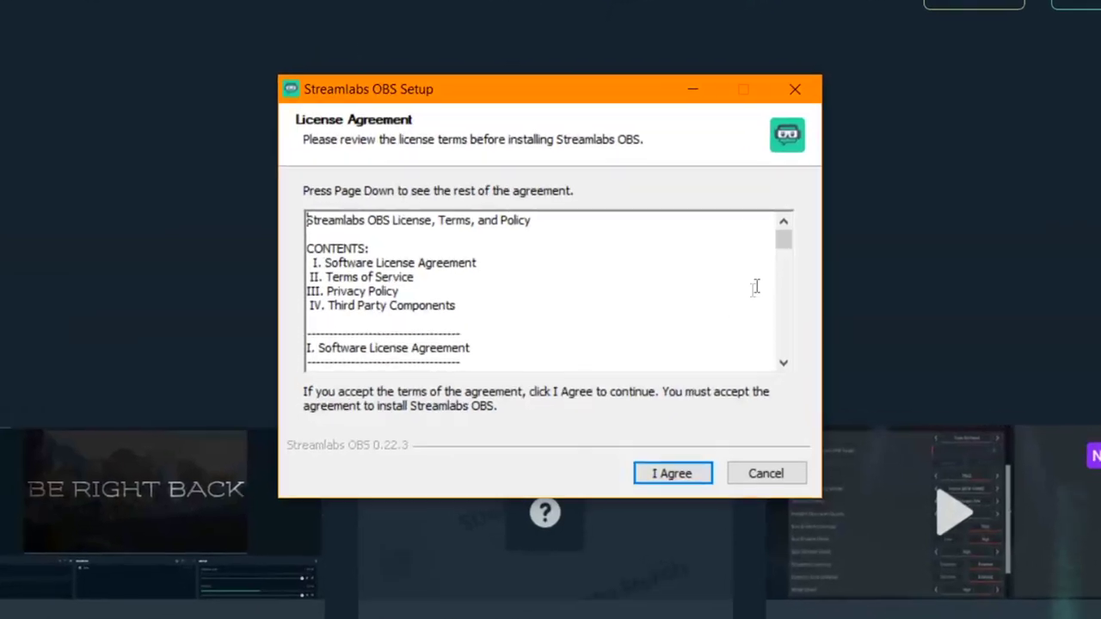
Step: Review the license agreement, exit the Streamlabs OBS setup and close the browser window
left_click_drag(784, 239, 774, 389)
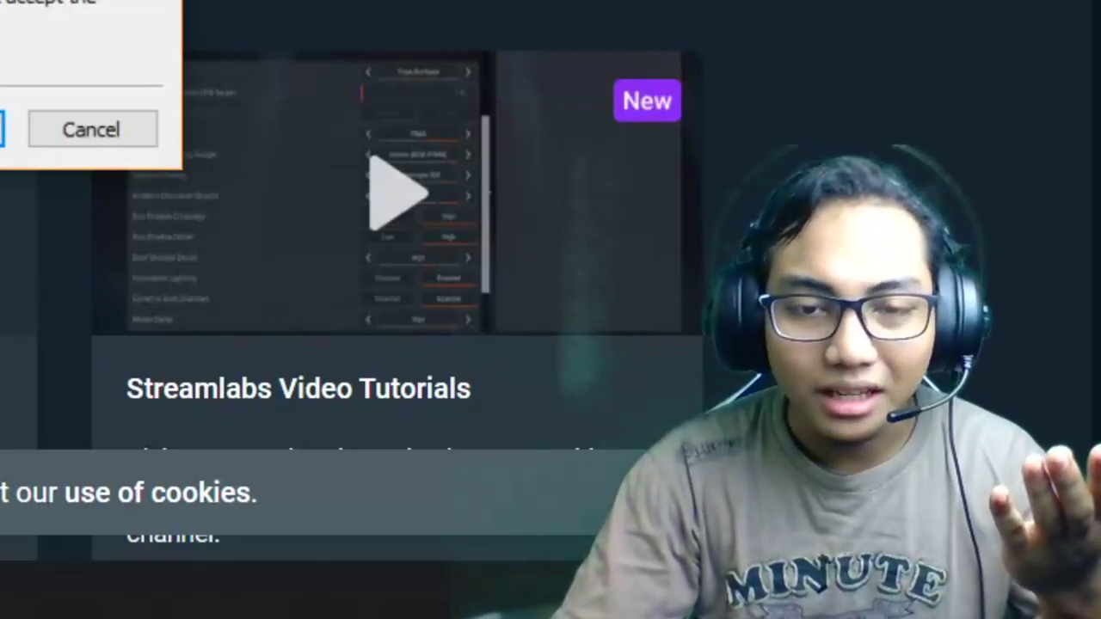
left_click(674, 474)
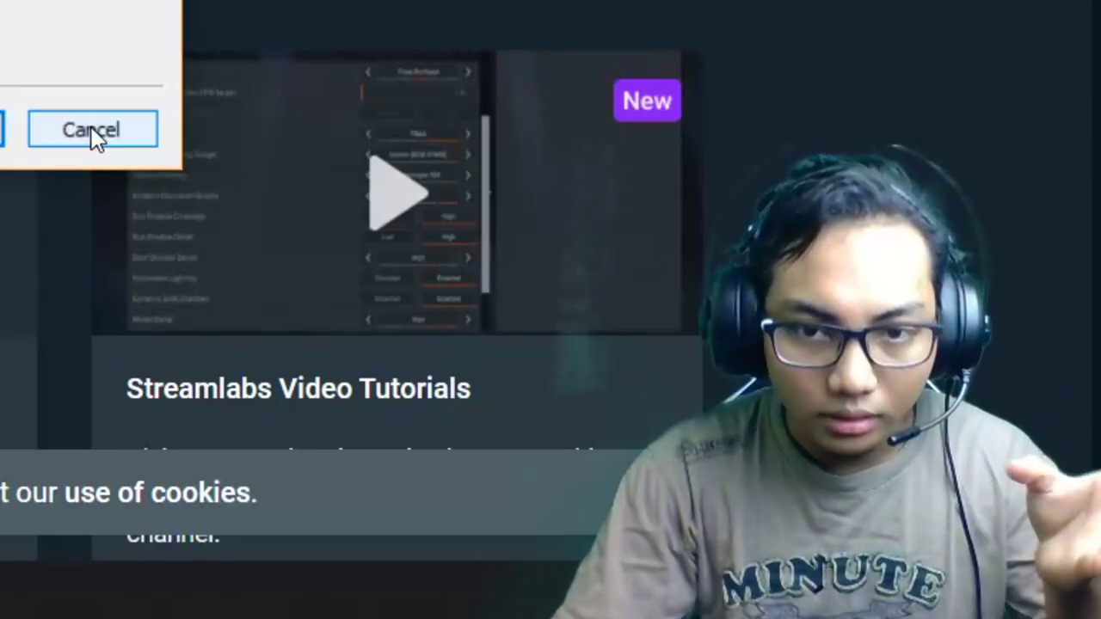
left_click(692, 419)
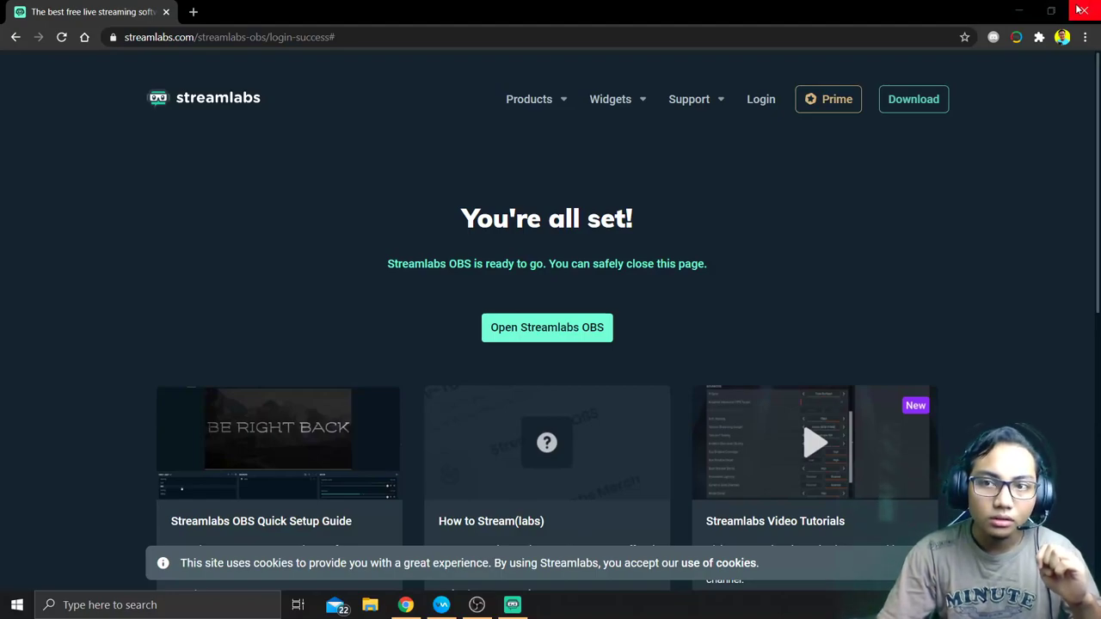
left_click(1081, 9)
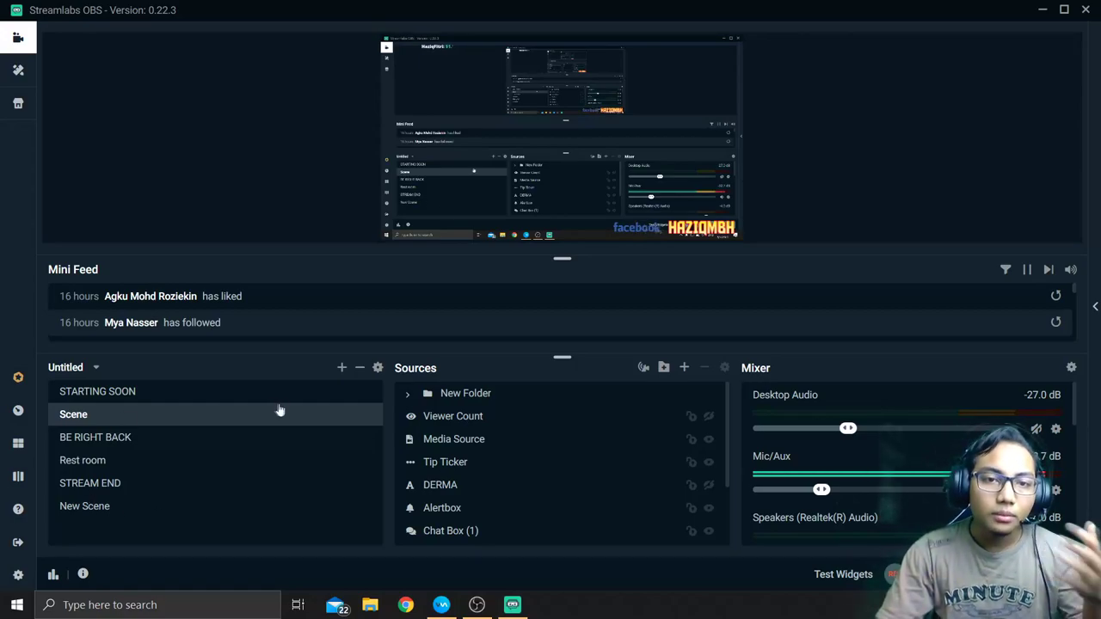
Step: Look through the scene list and the full list of sources in the current scene
scroll(430, 434, "down", 3)
scroll(454, 449, "up", 3)
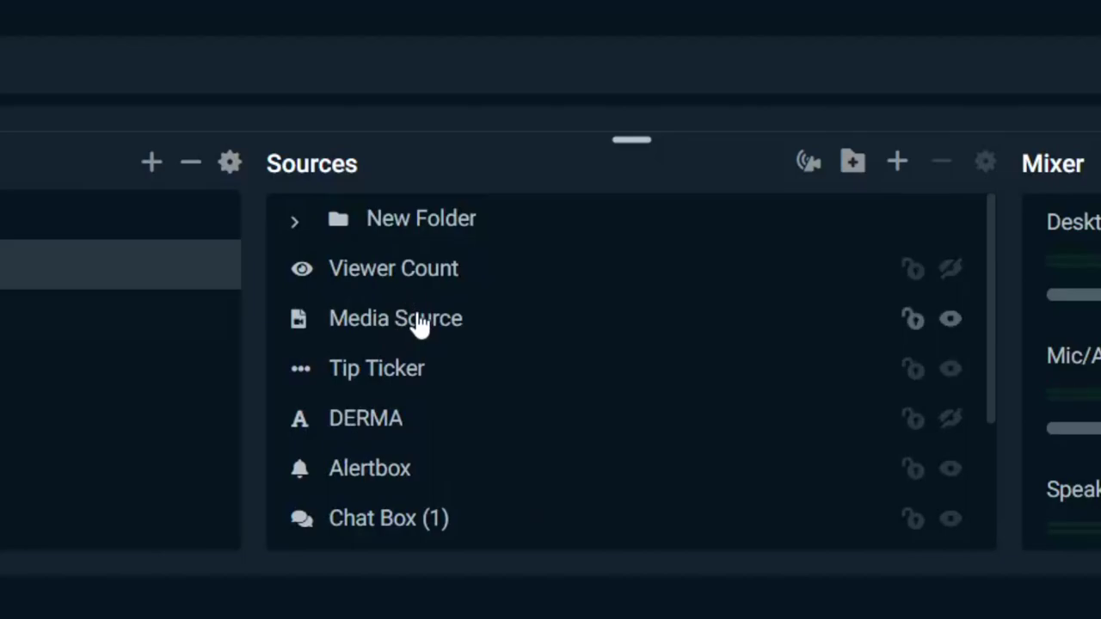
scroll(394, 330, "down", 4)
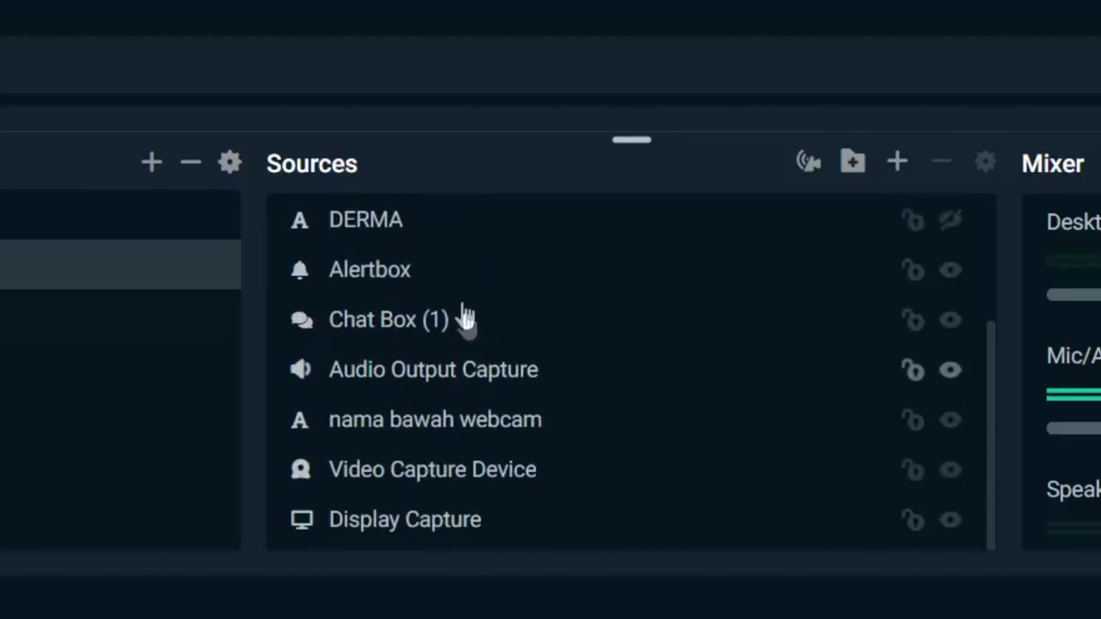
scroll(460, 347, "up", 4)
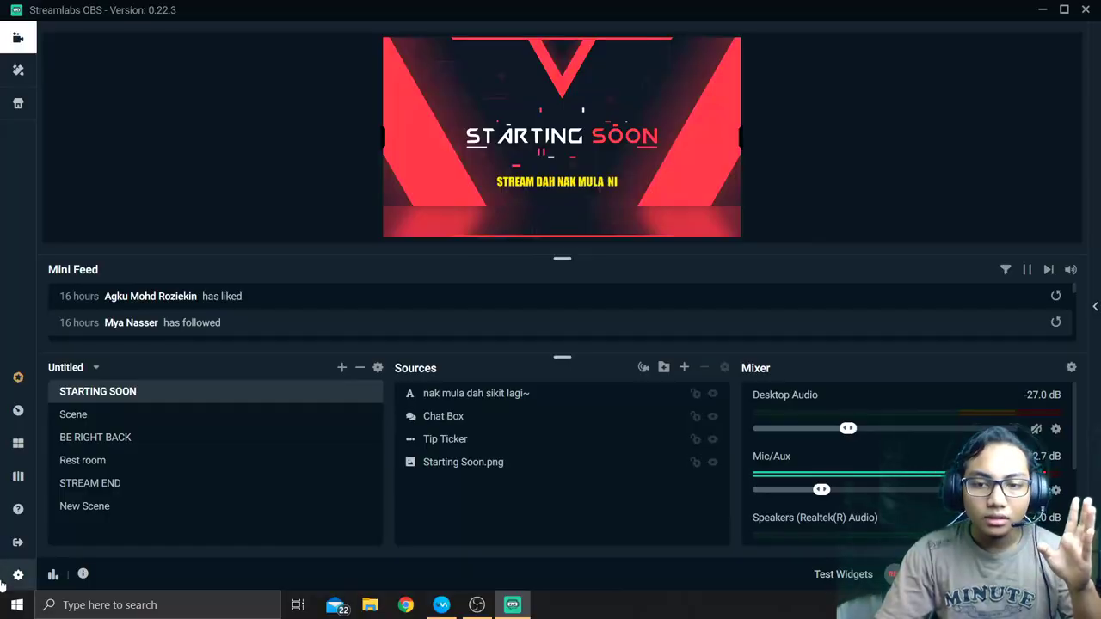
Step: Open the application settings and view the Stream page
left_click(17, 576)
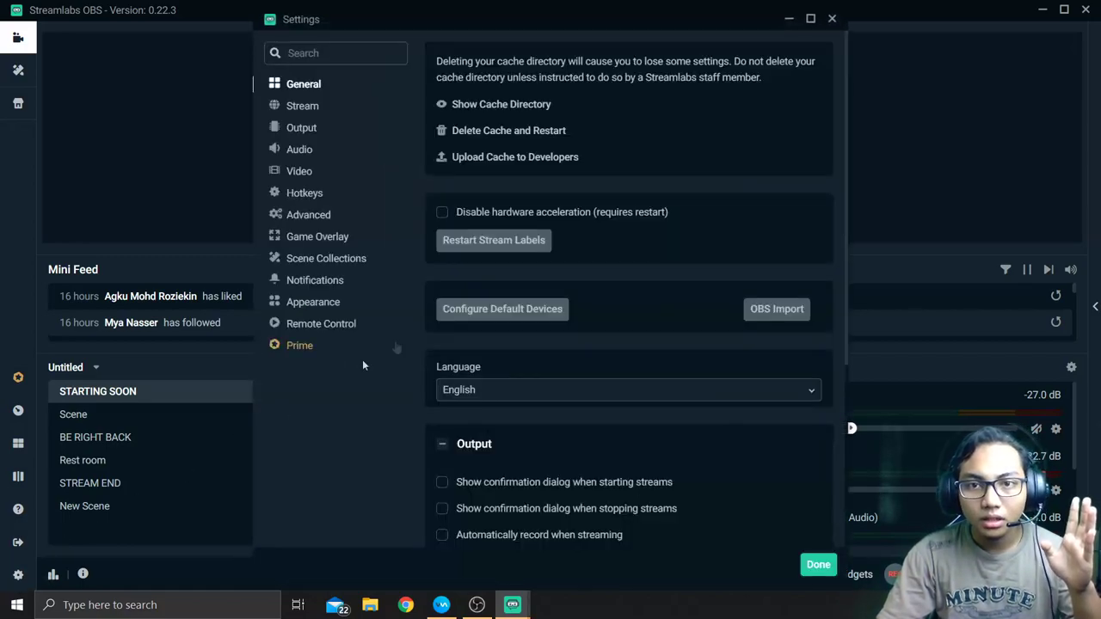
left_click(304, 109)
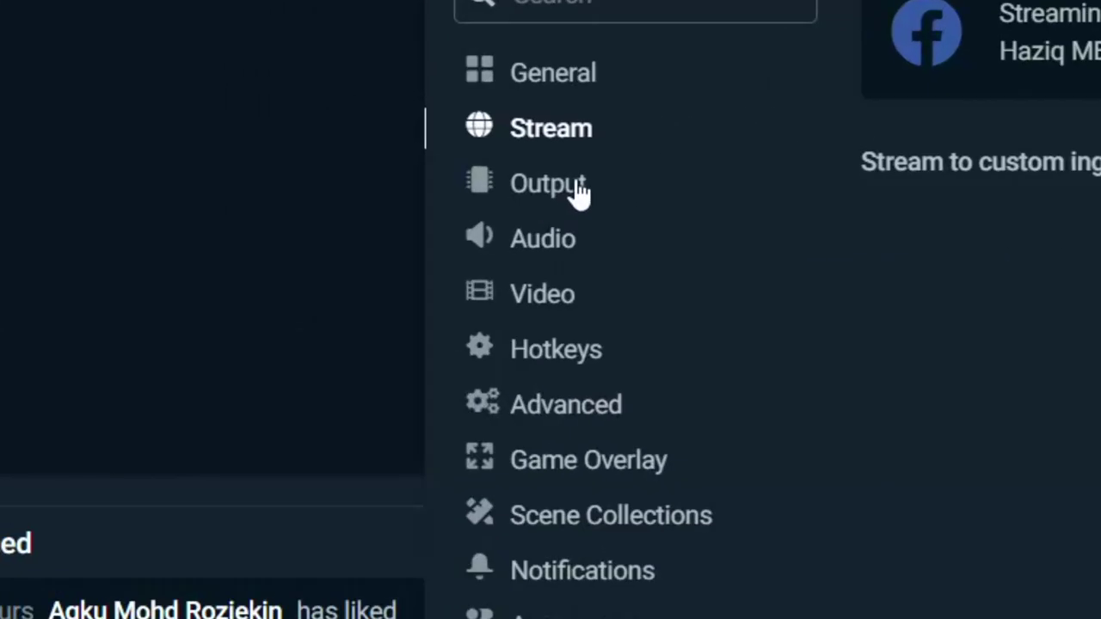
Step: In the output settings, set the streaming encoder to Software (x264)
left_click(311, 129)
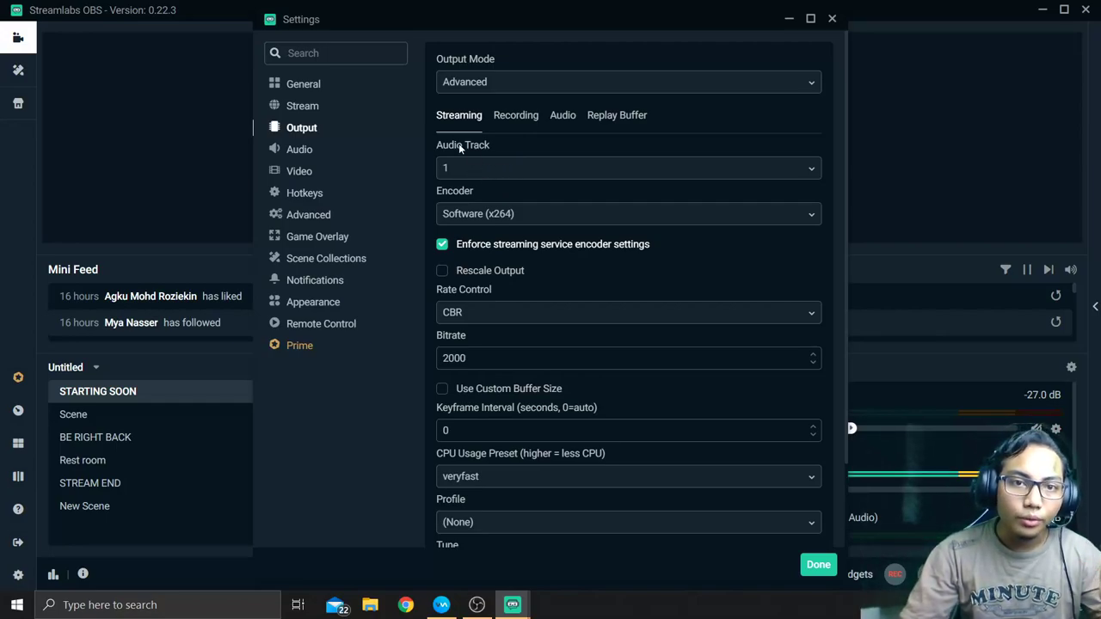
left_click(486, 216)
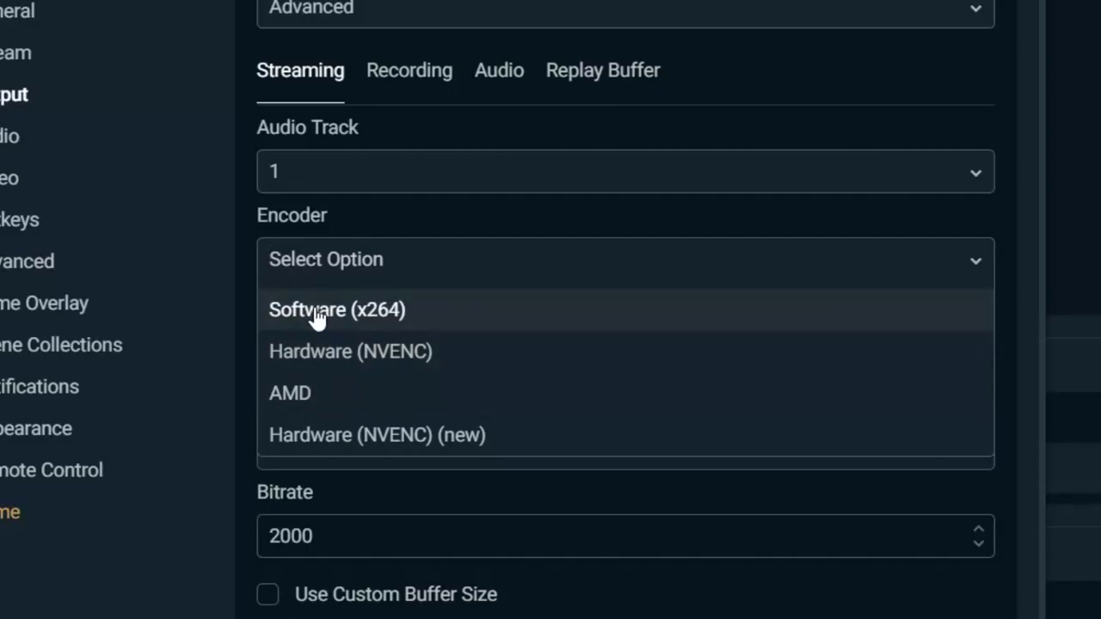
left_click(316, 311)
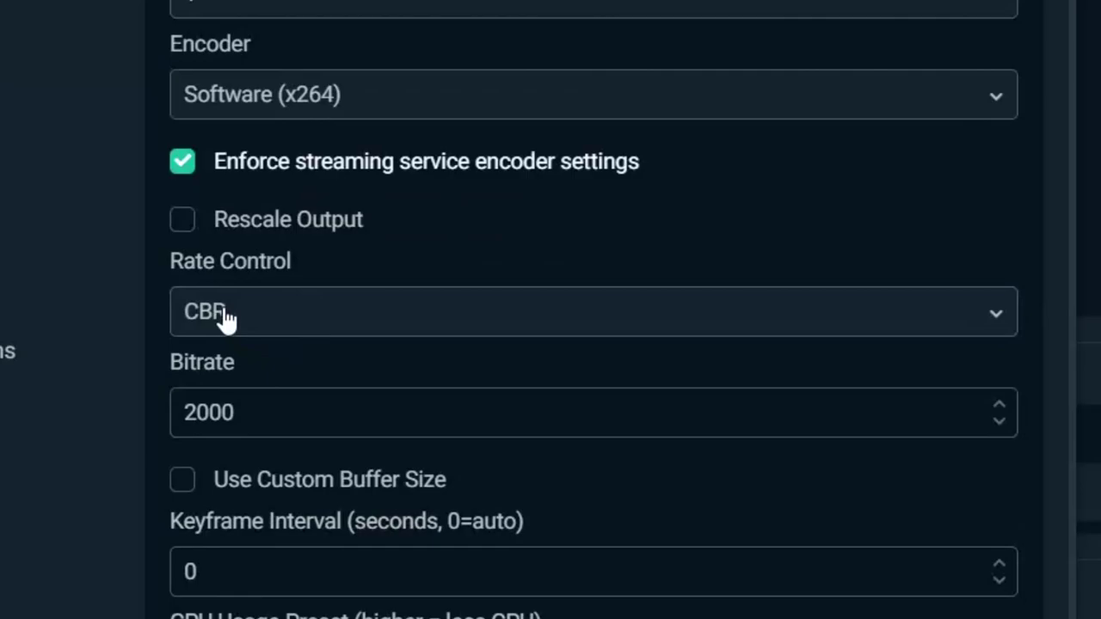
Step: Set the streaming bitrate to 2500 and review the remaining encoder options
left_click(238, 310)
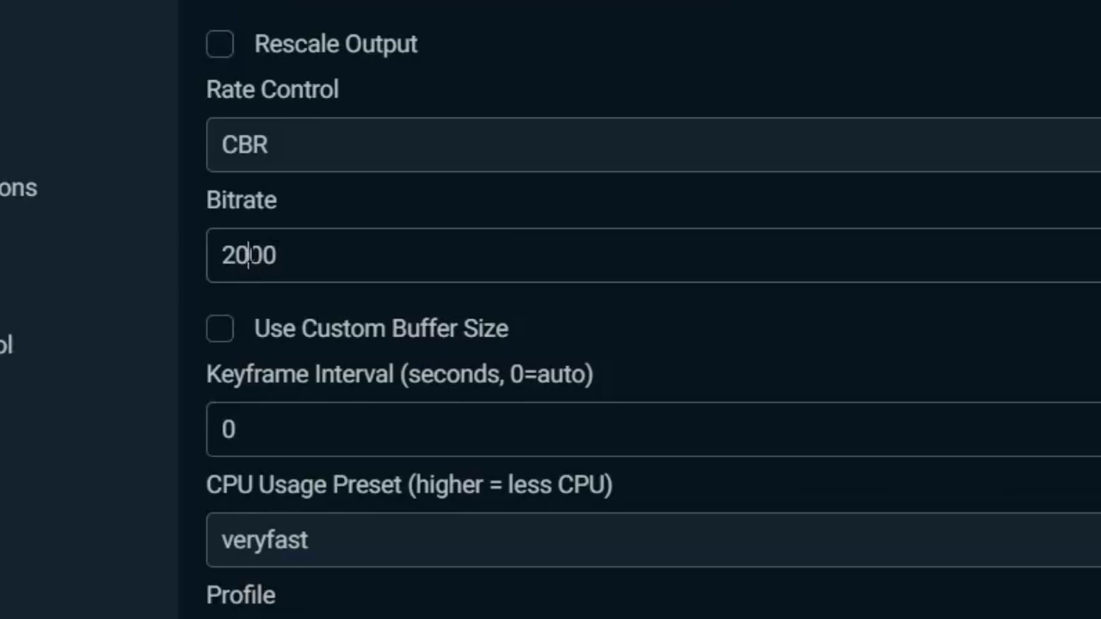
key("BackSpace")
type("5")
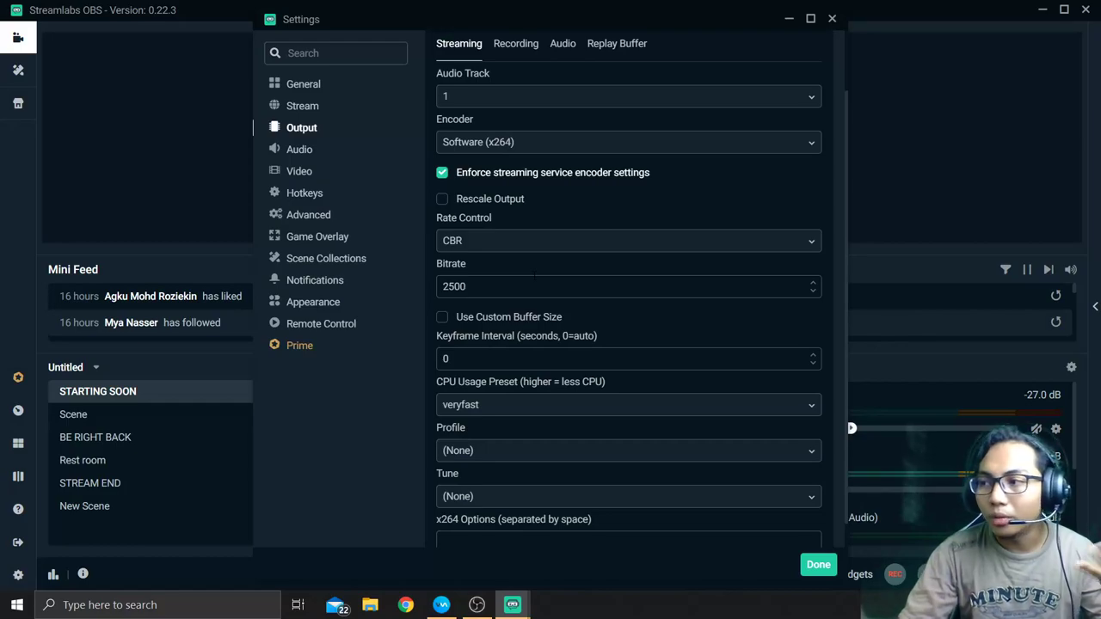
scroll(584, 333, "down", 1)
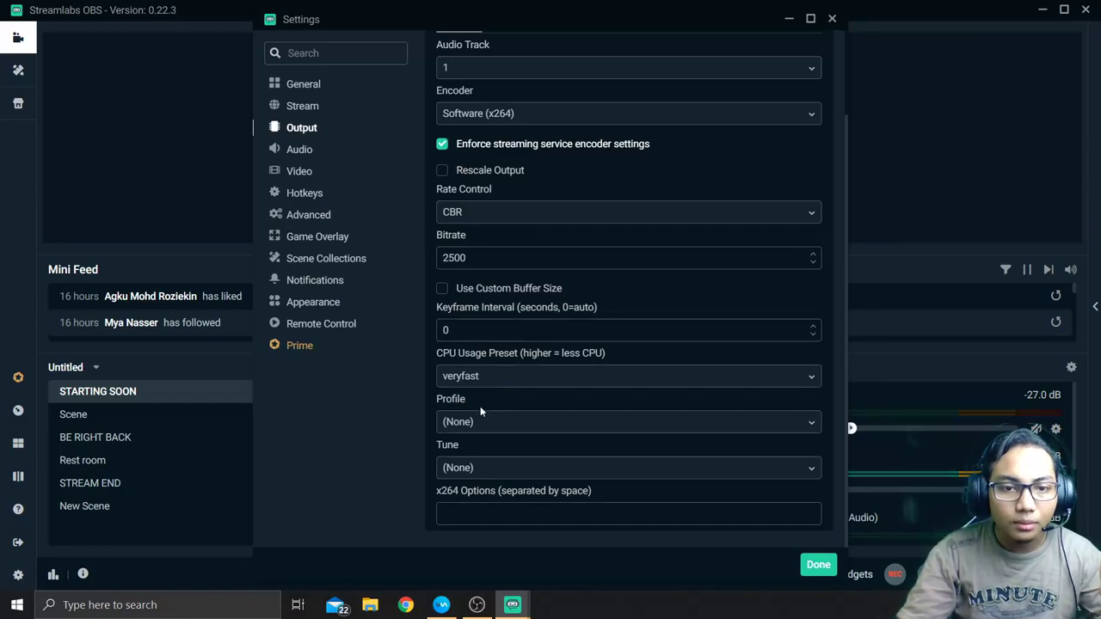
scroll(482, 358, "up", 3)
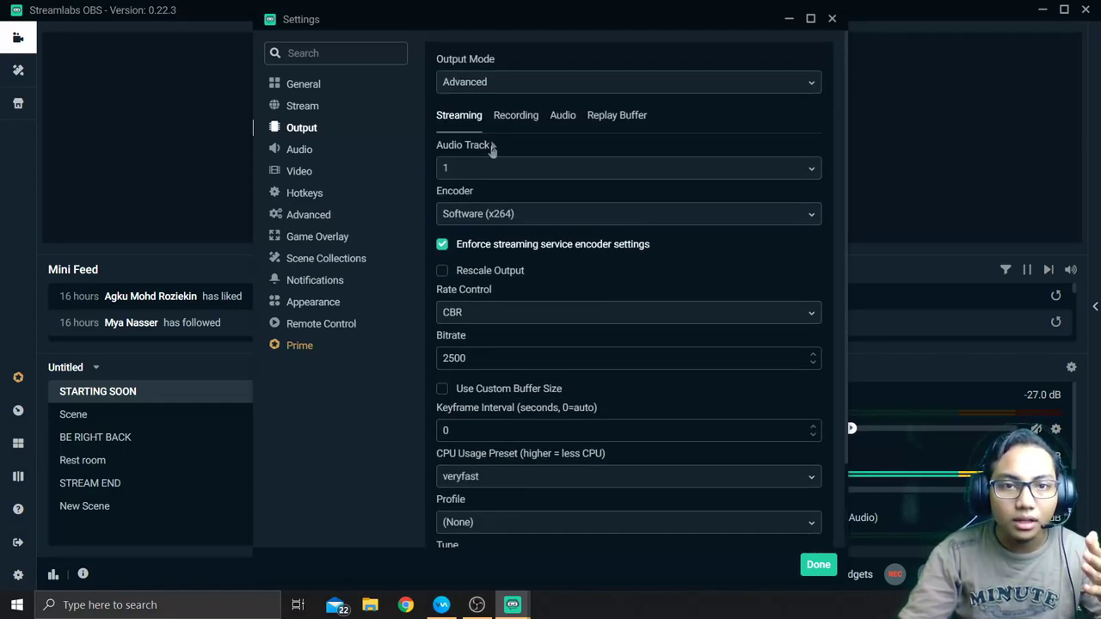
Step: In the audio settings, set Mic/Auxiliary Device 1 to Microphone (Voicemod Virtual Audio Device (WDM))
left_click(299, 151)
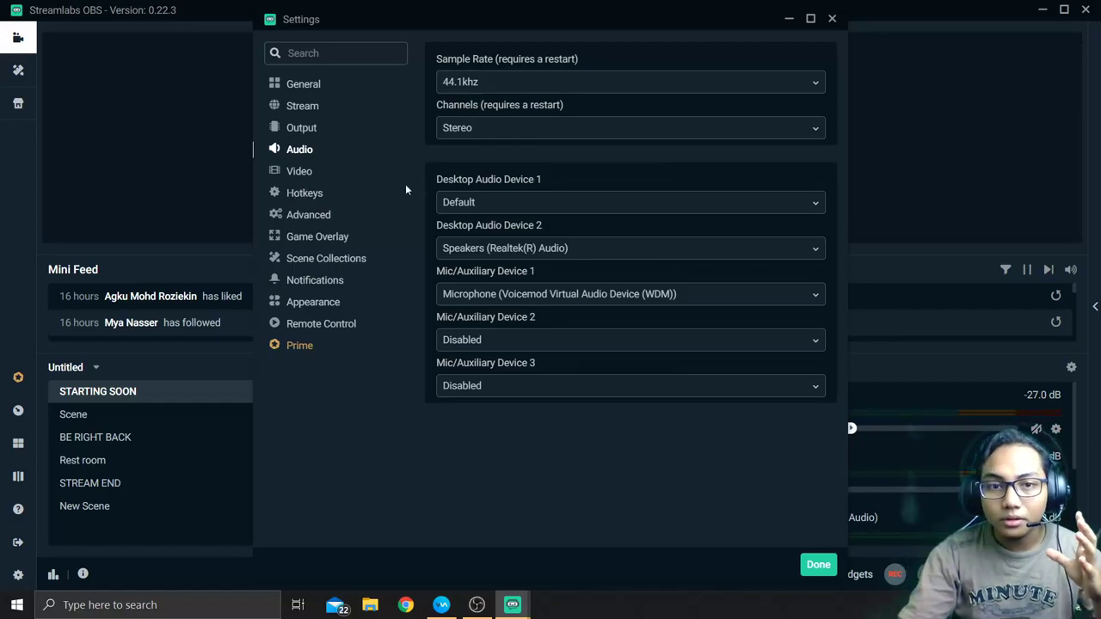
left_click(498, 299)
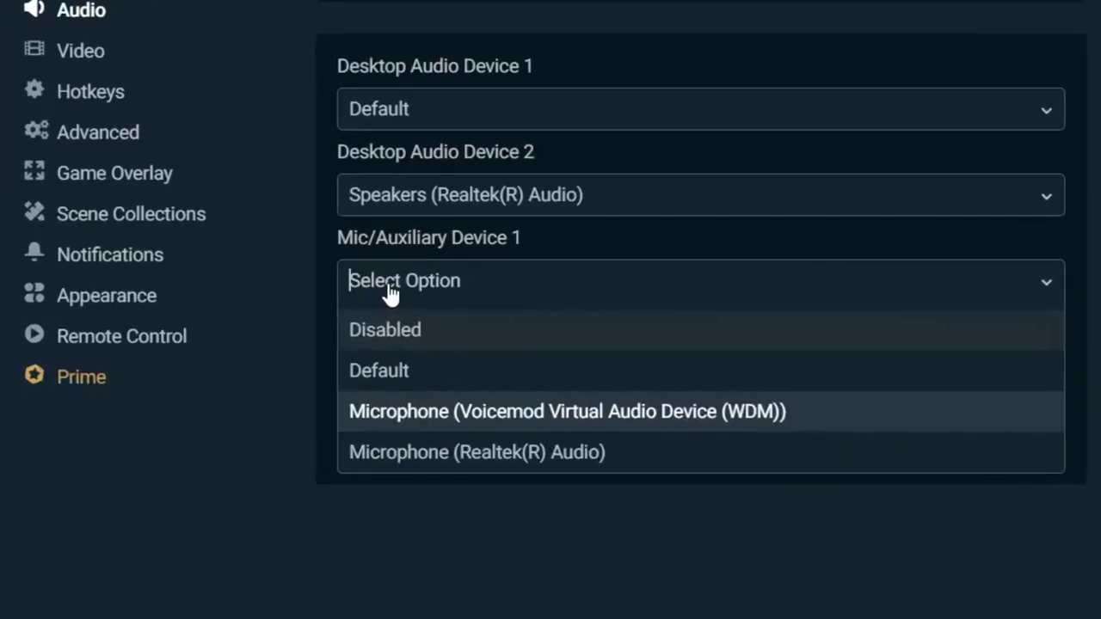
key("Return")
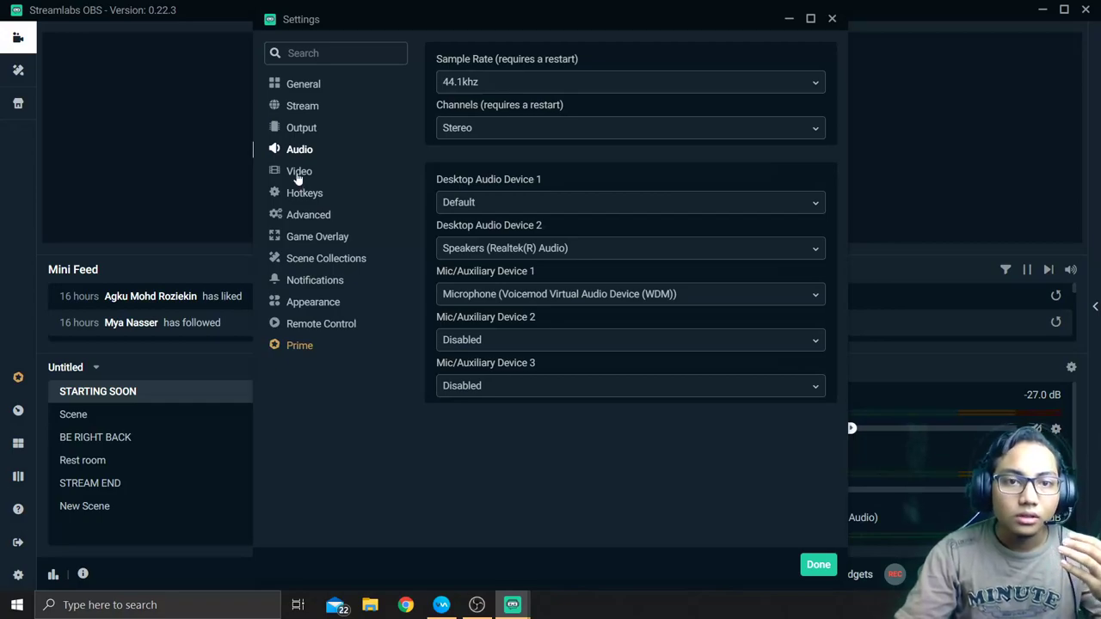
Step: In the video settings, set the base (canvas) resolution to 1920x1080
left_click(298, 174)
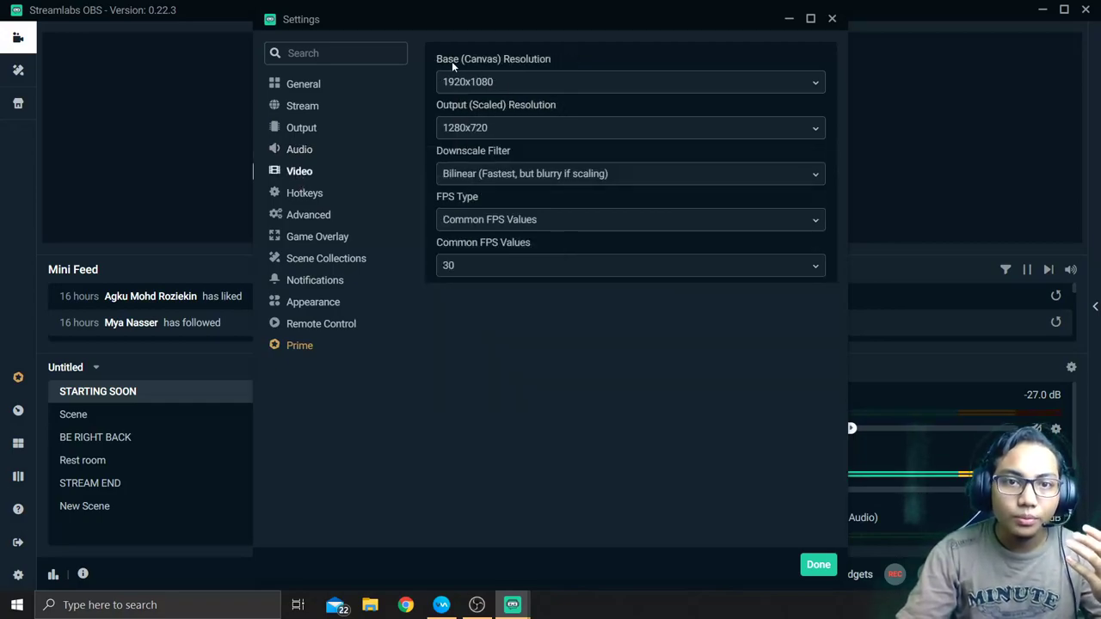
left_click(501, 83)
left_click(504, 109)
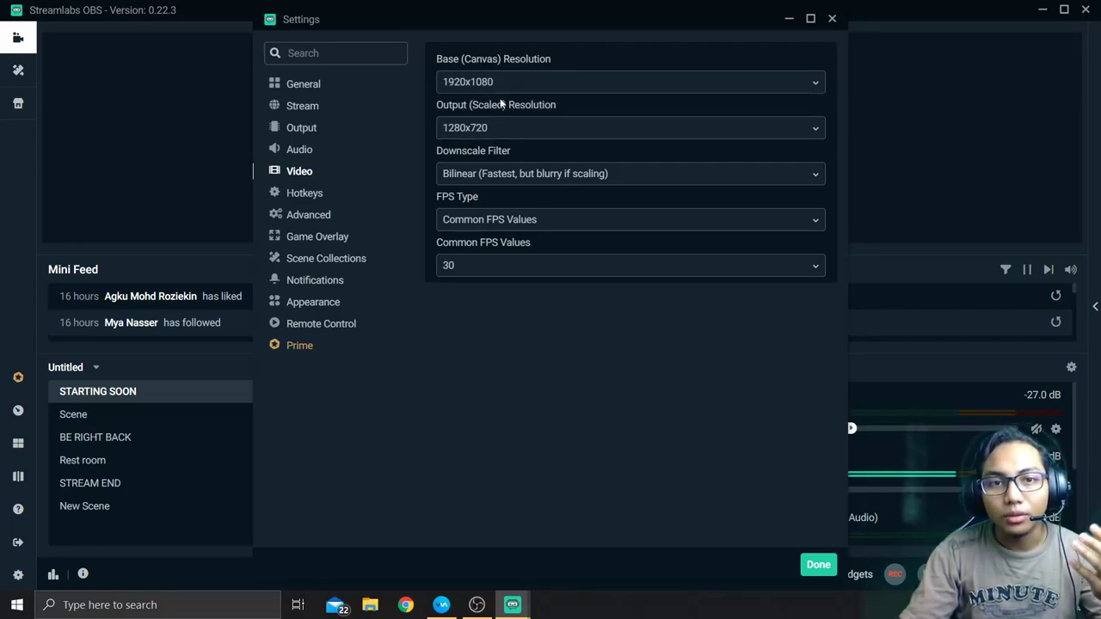
left_click(496, 86)
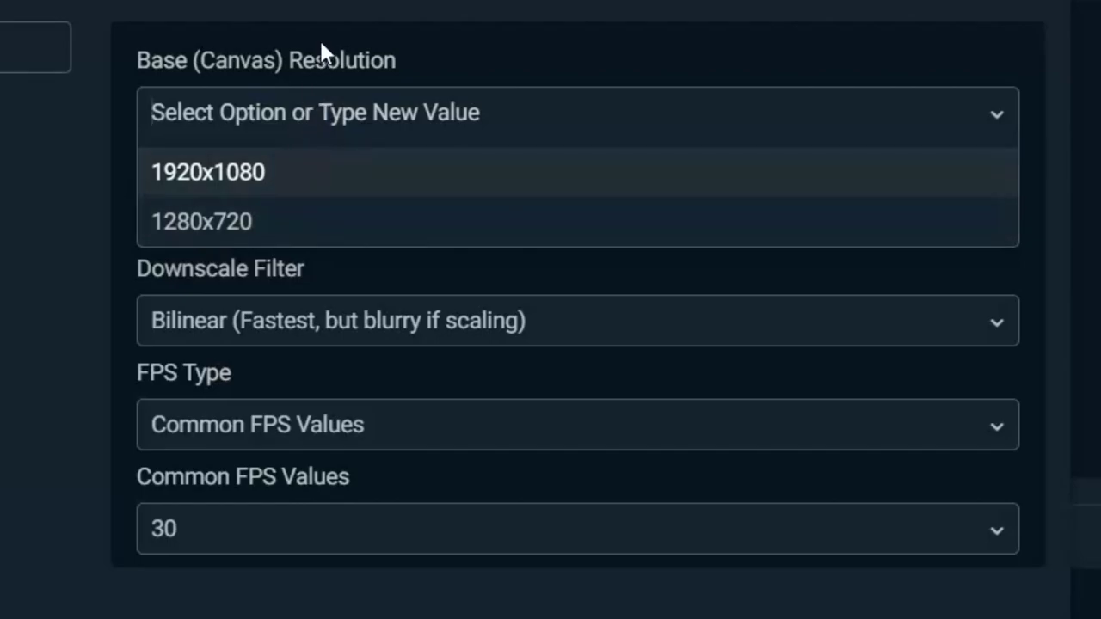
left_click(320, 47)
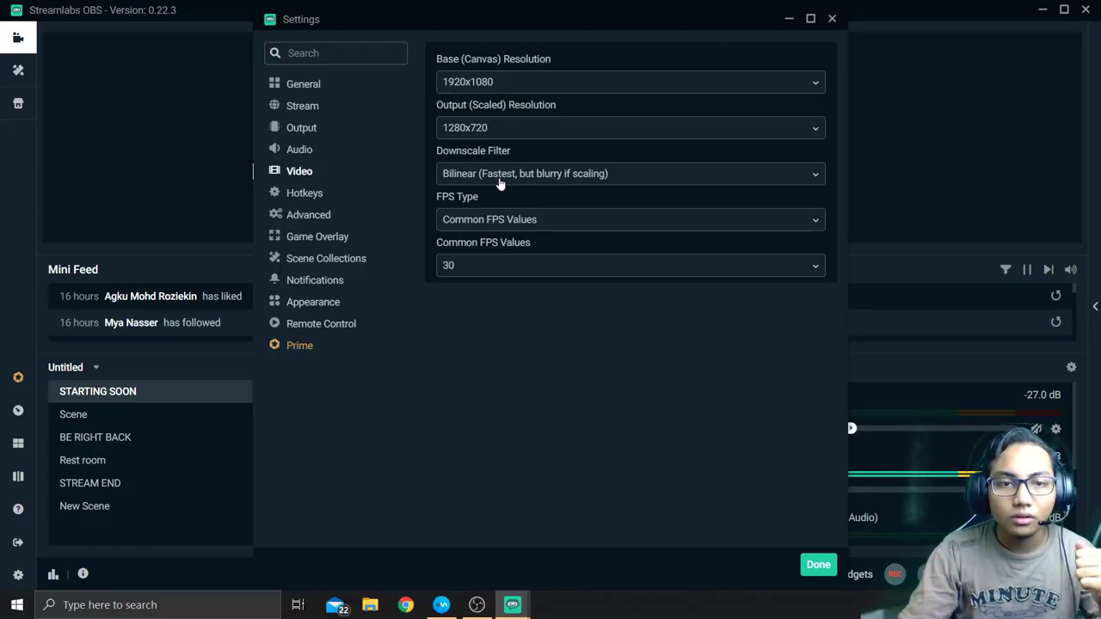
Step: Set the downscale filter to Bilinear (Fastest, but blurry if scaling)
left_click(309, 326)
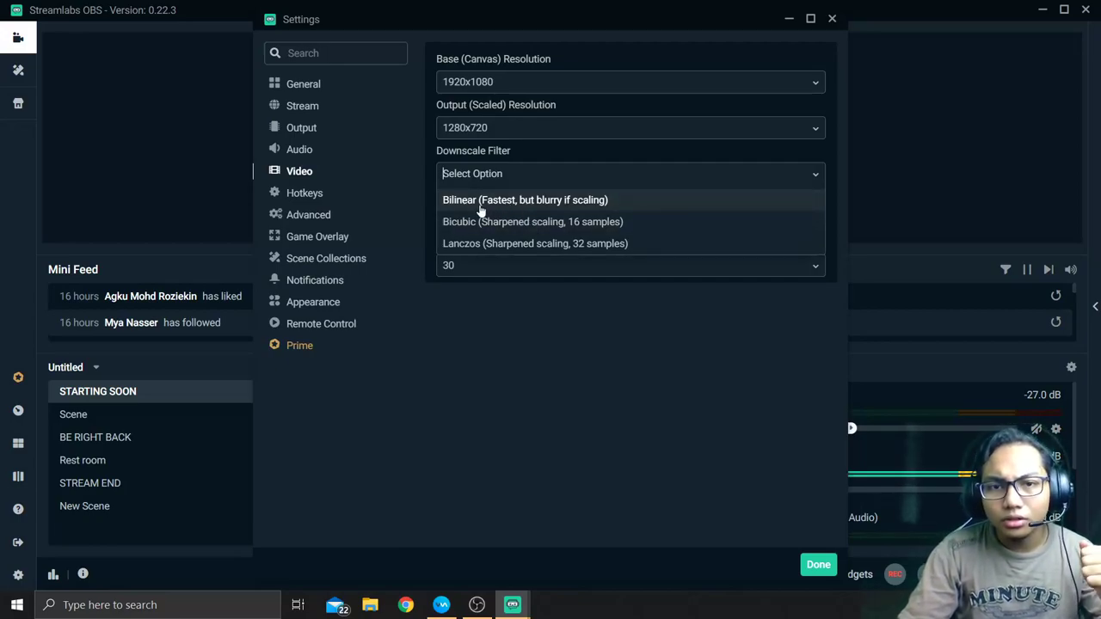
left_click(481, 200)
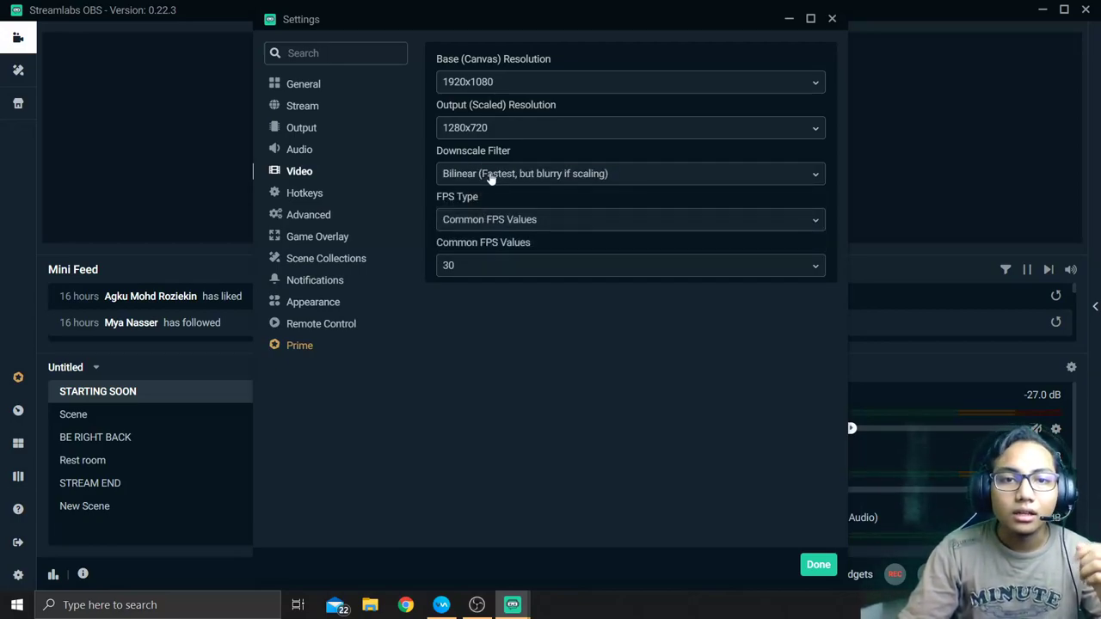
left_click(490, 179)
left_click(421, 195)
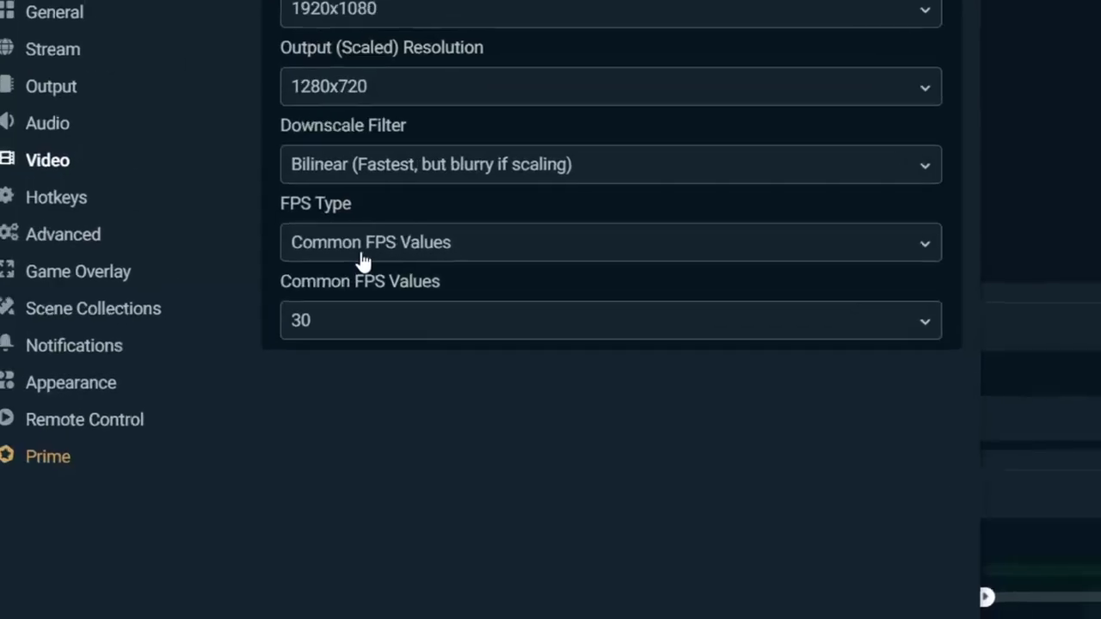
Step: Set the FPS type to Common FPS Values and the frame rate to 30
left_click(486, 225)
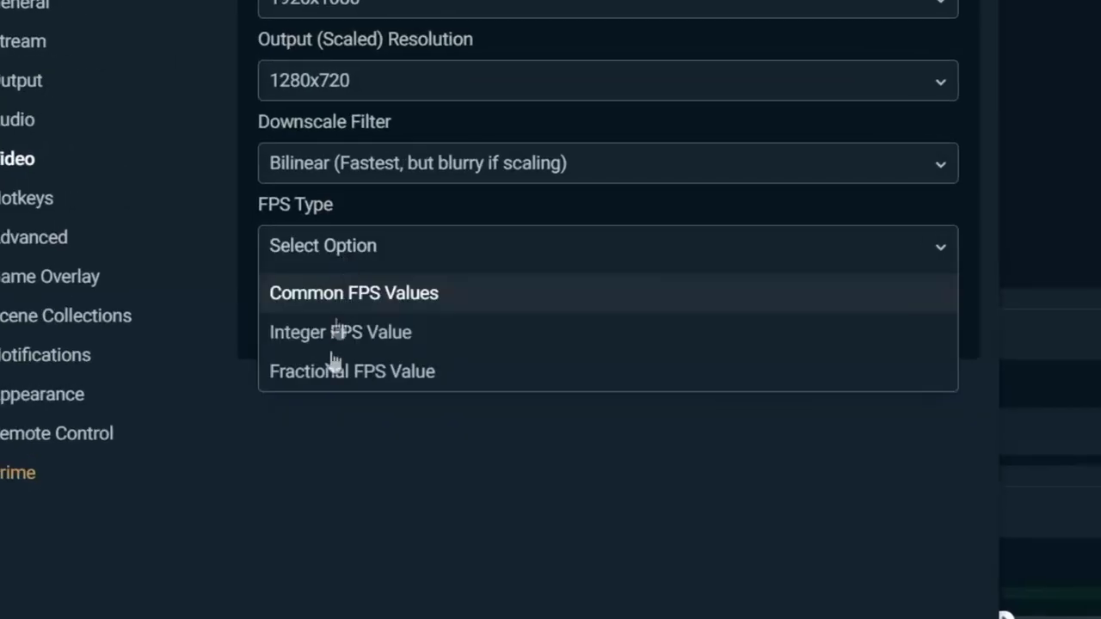
left_click(346, 297)
left_click(299, 344)
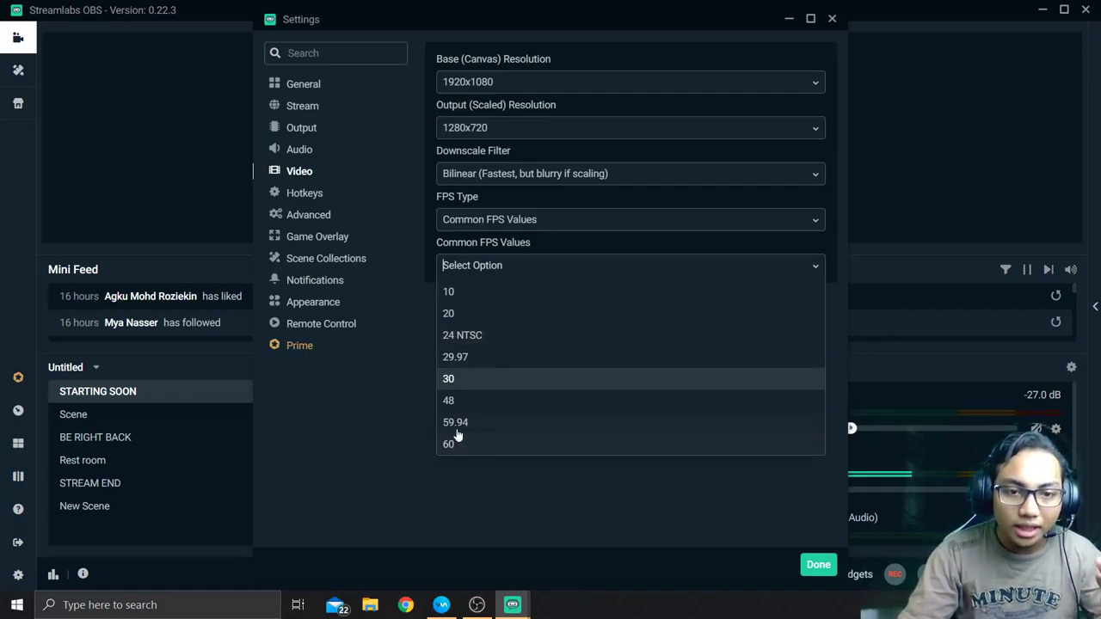
left_click(449, 383)
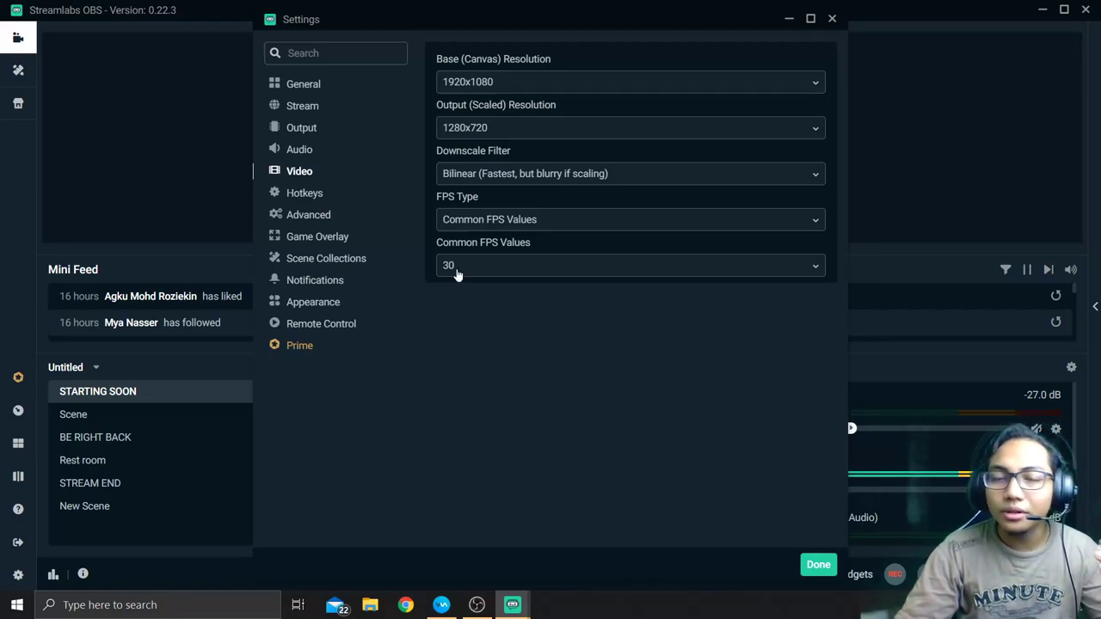
Step: View the Hotkeys page, and examine the Process Priority choices and video options in the Advanced settings
left_click(311, 194)
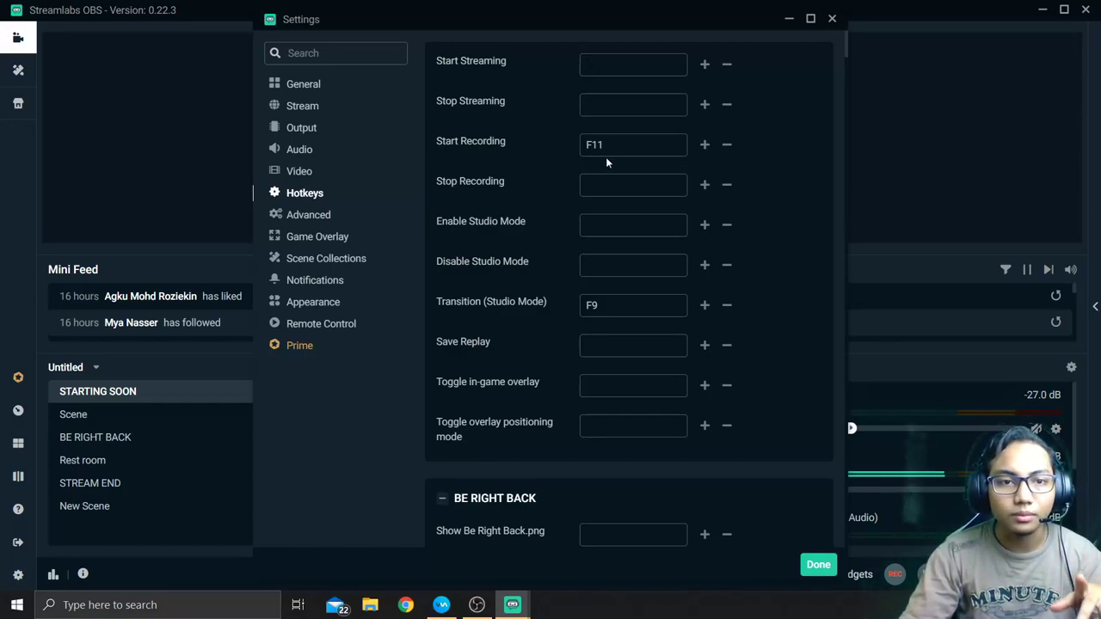
left_click(301, 219)
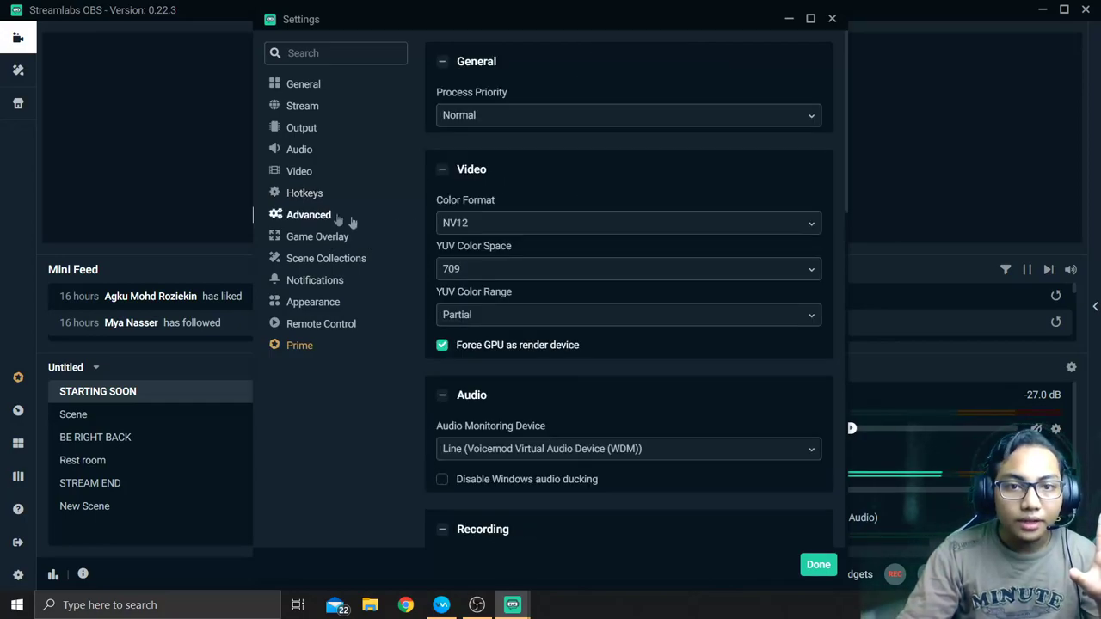
left_click(526, 116)
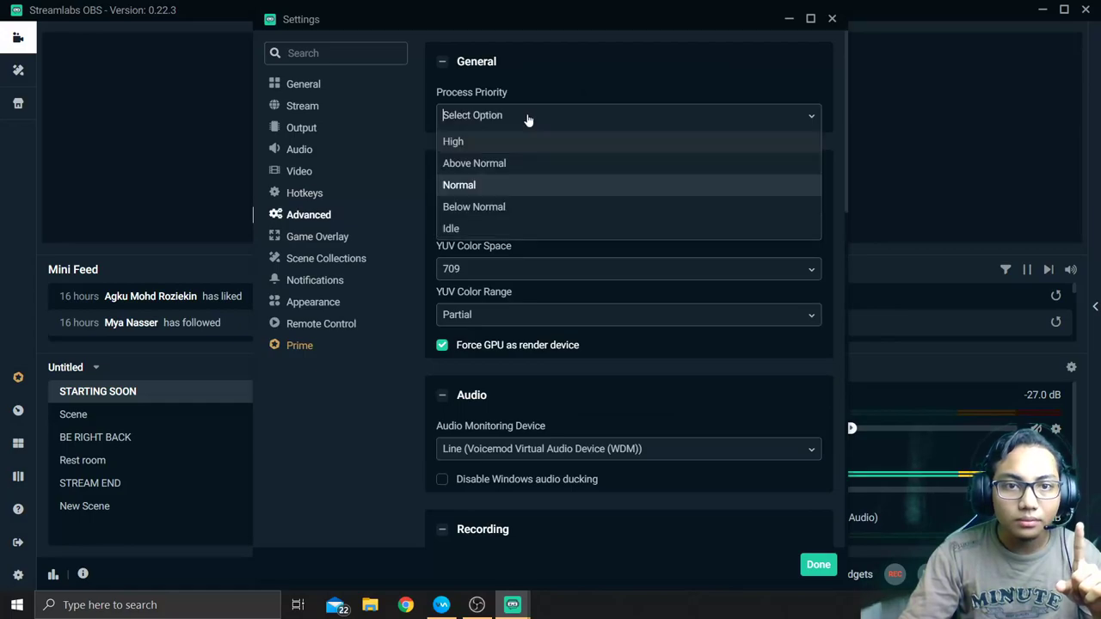
left_click(557, 110)
scroll(529, 99, "down", 1)
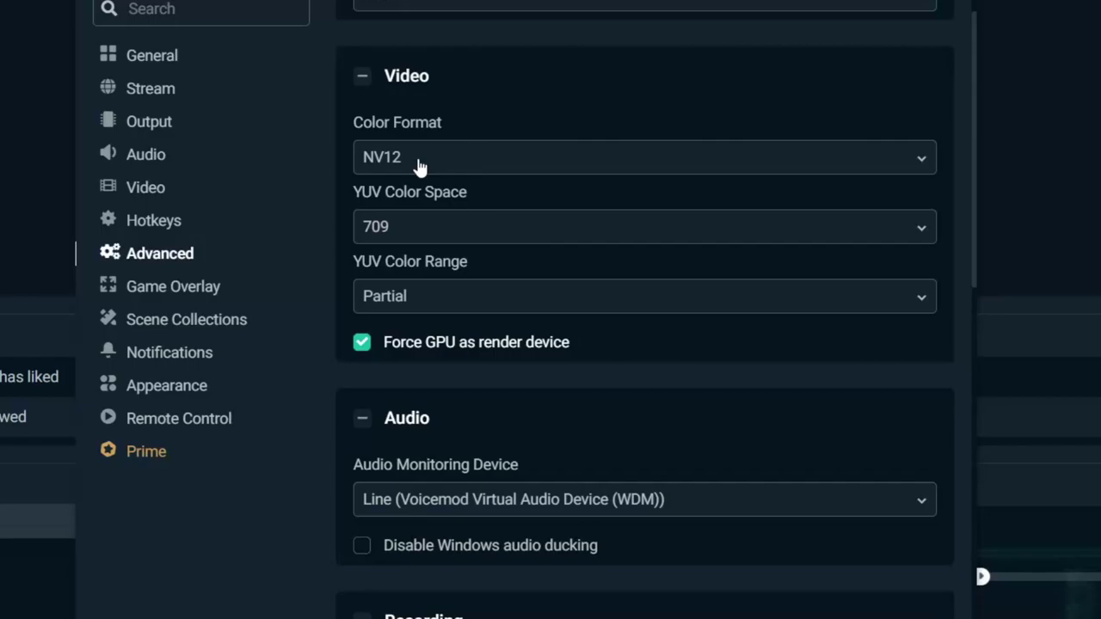
Step: Set the YUV Color Space to 709 in the Advanced video settings
left_click(405, 240)
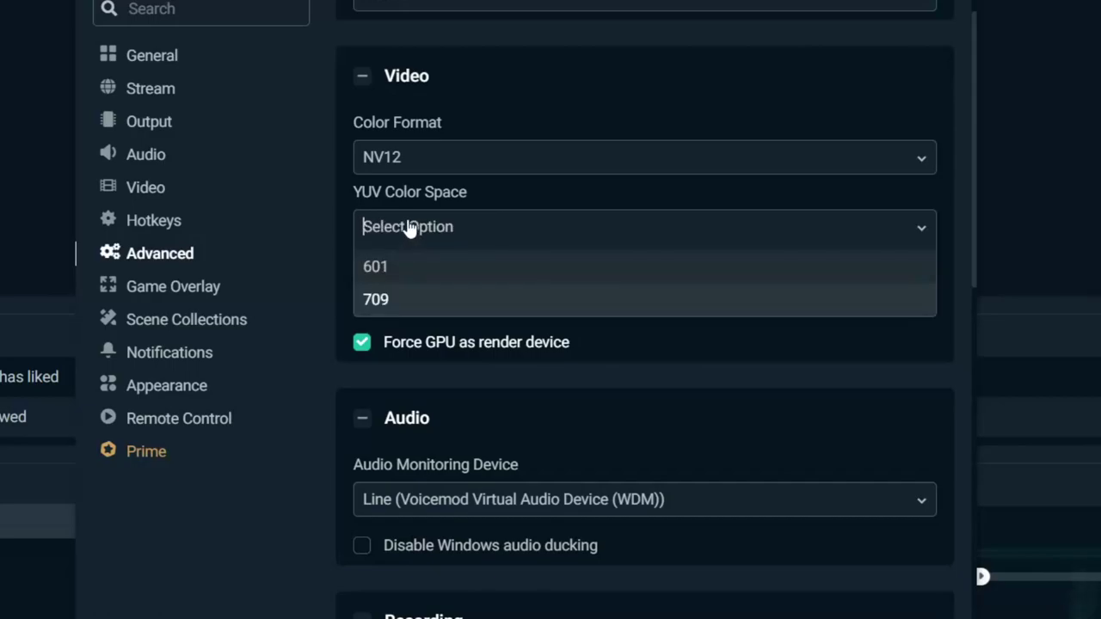
left_click(375, 299)
Step: Set the Stream Delay duration to 30 seconds
scroll(512, 298, "down", 3)
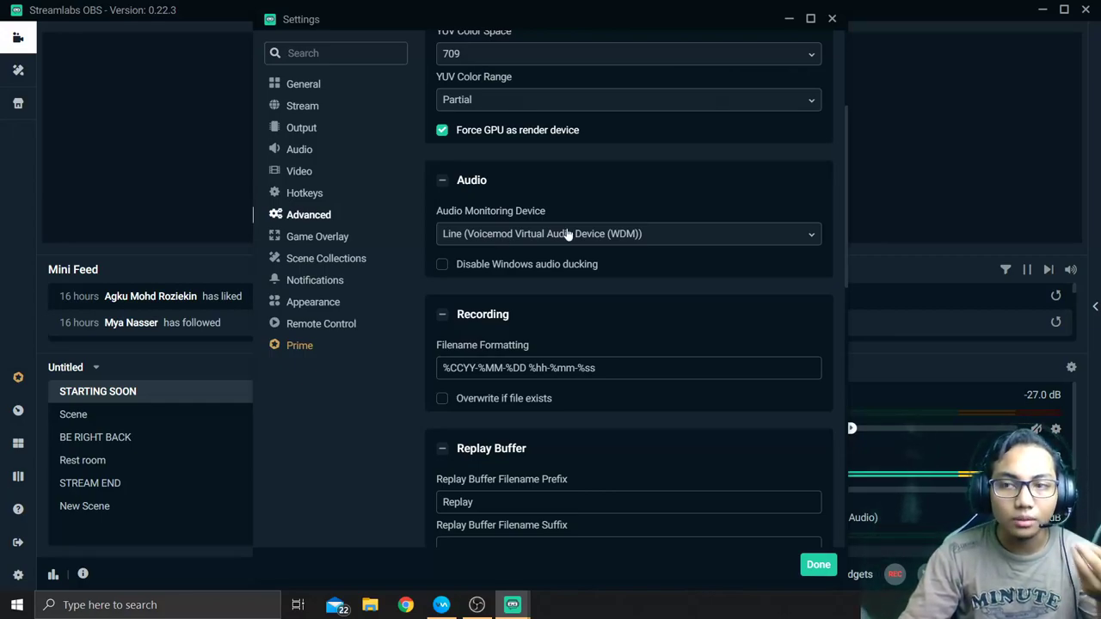
scroll(517, 258, "down", 5)
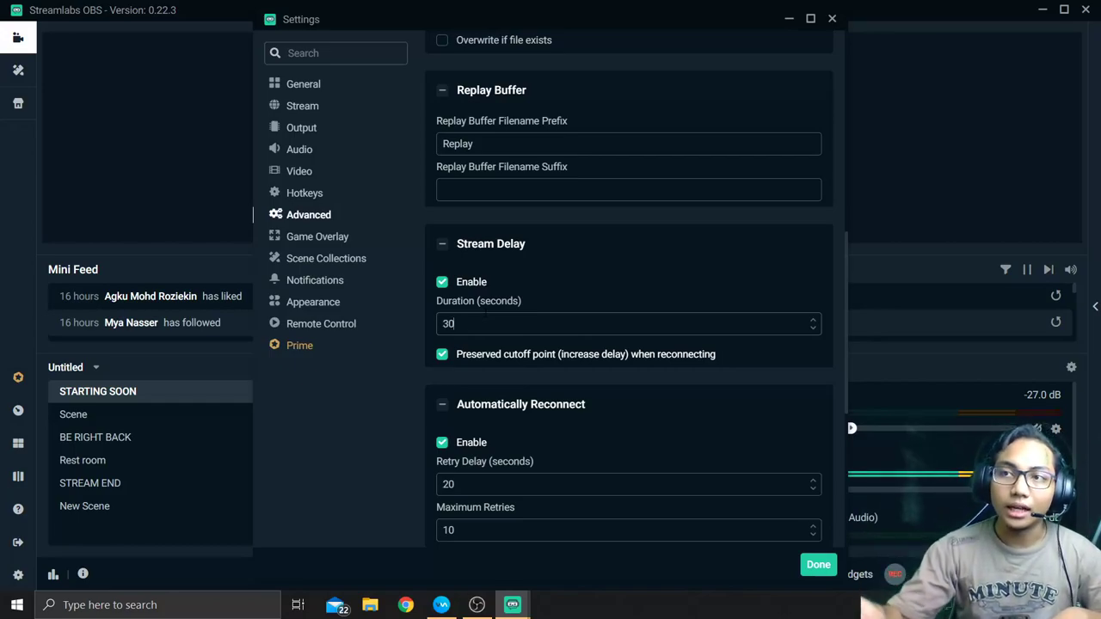
scroll(495, 323, "down", 3)
scroll(507, 342, "up", 1)
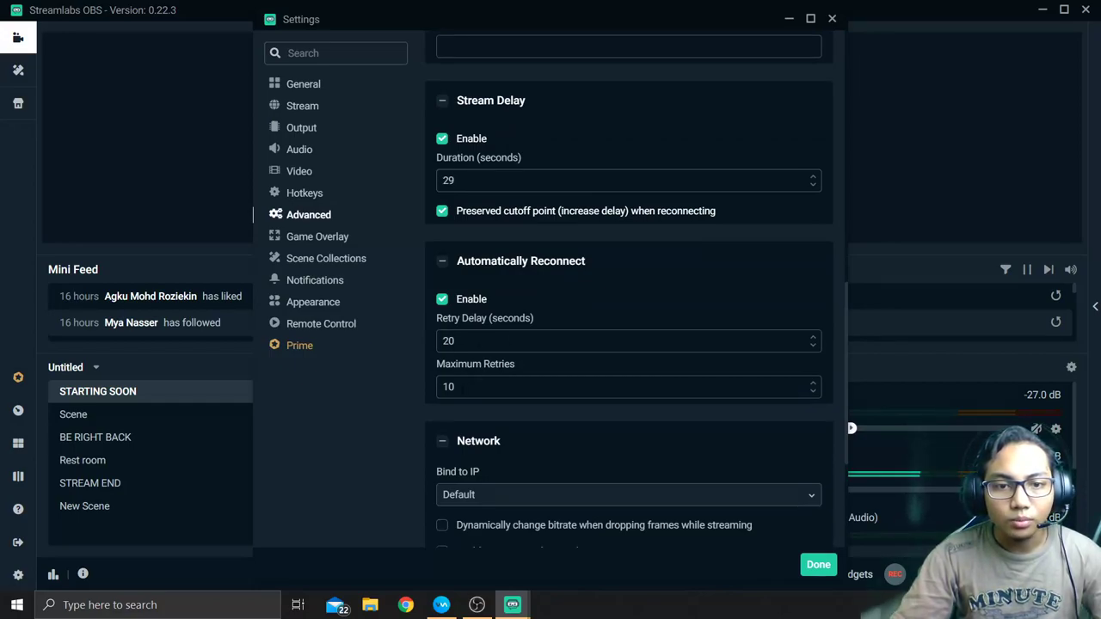
scroll(529, 359, "up", 1)
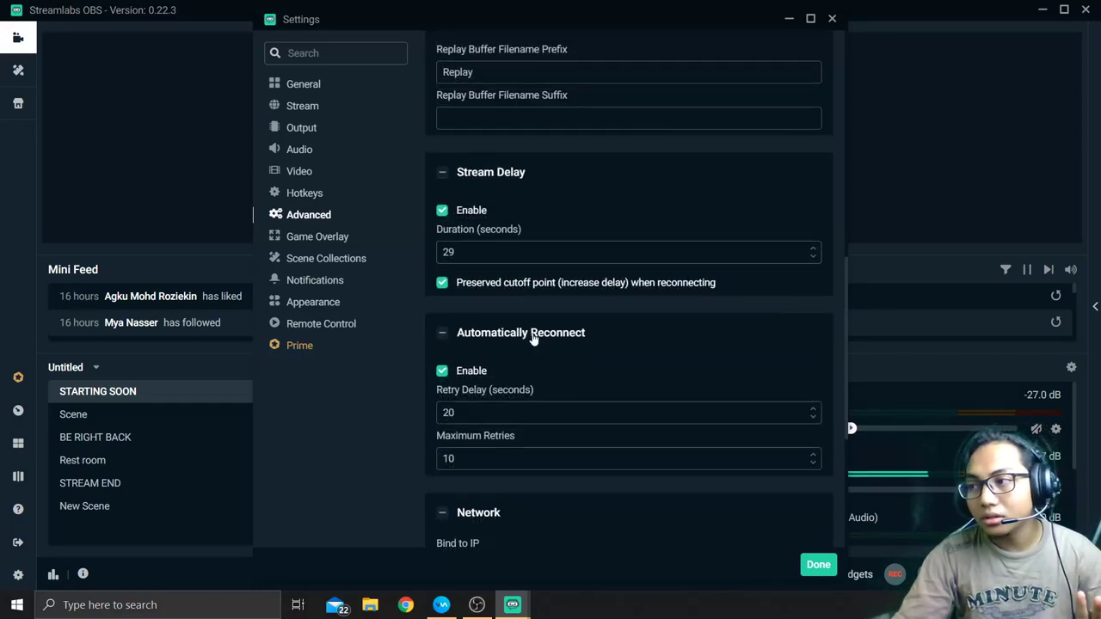
key("ctrl+a")
type("30")
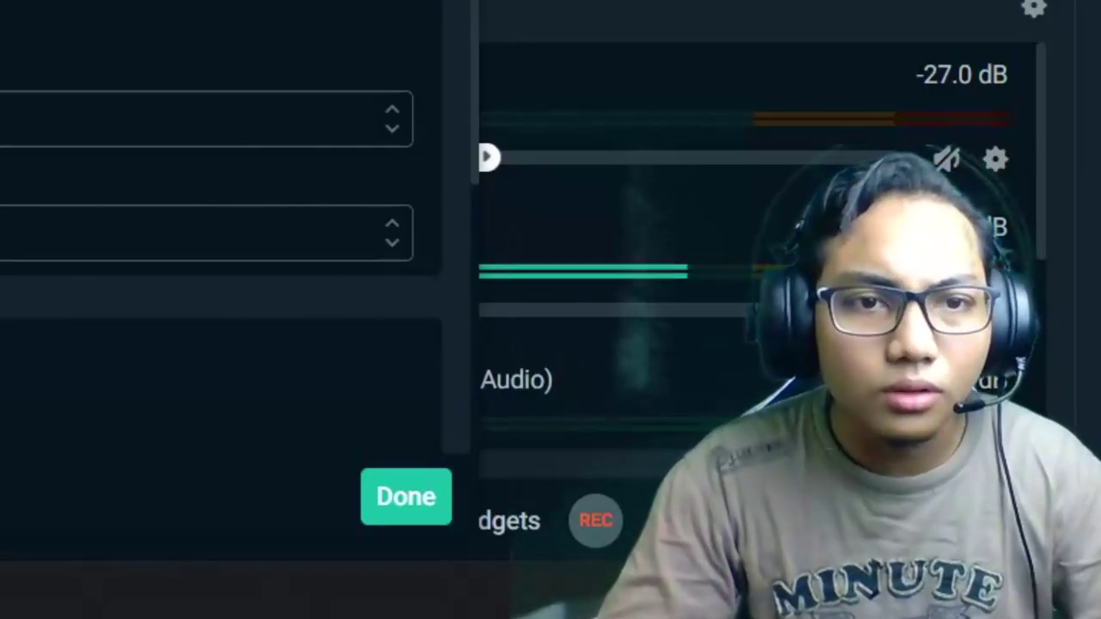
Step: Review the Advanced settings from Process Priority to Stream Delay, and finish and close the settings
scroll(588, 301, "up", 10)
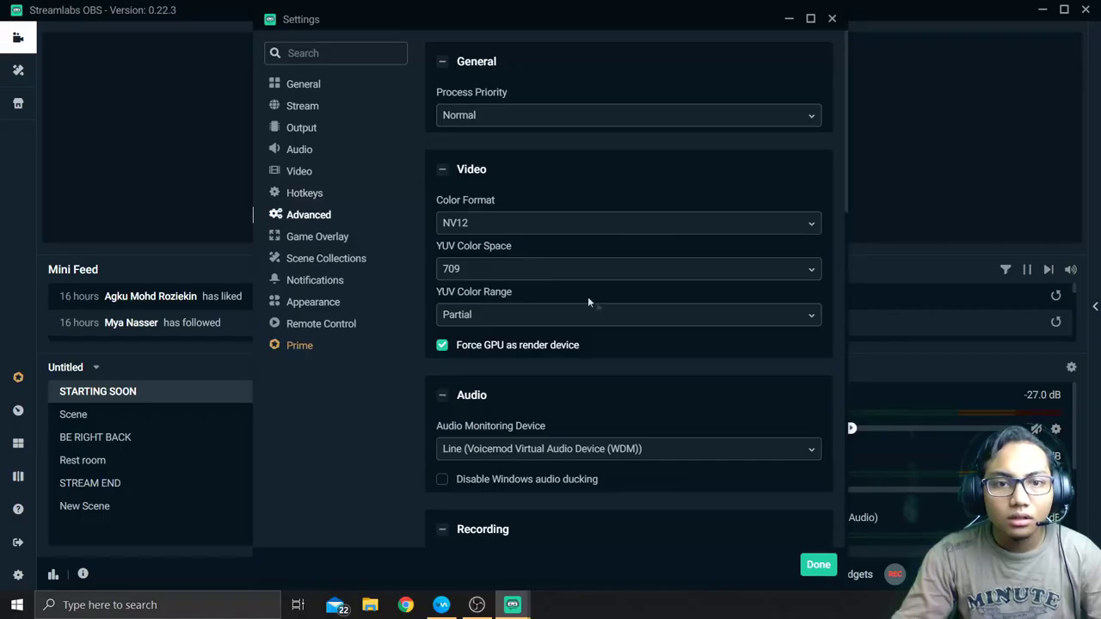
scroll(719, 370, "down", 10)
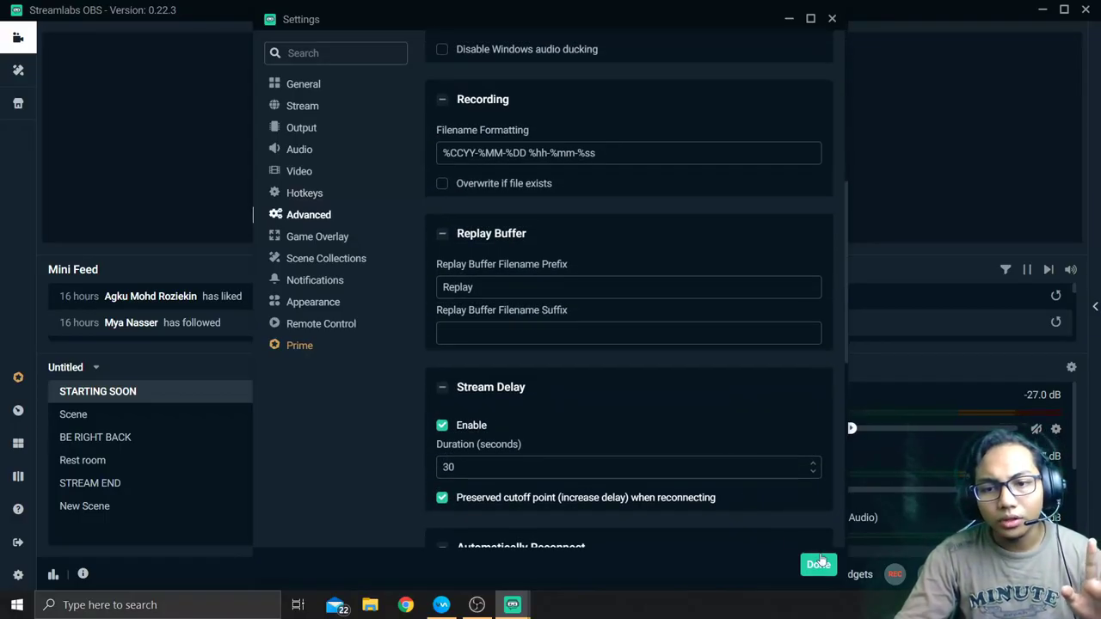
left_click(819, 564)
Step: Make the scene named Scene active and look through its list of sources
left_click(110, 416)
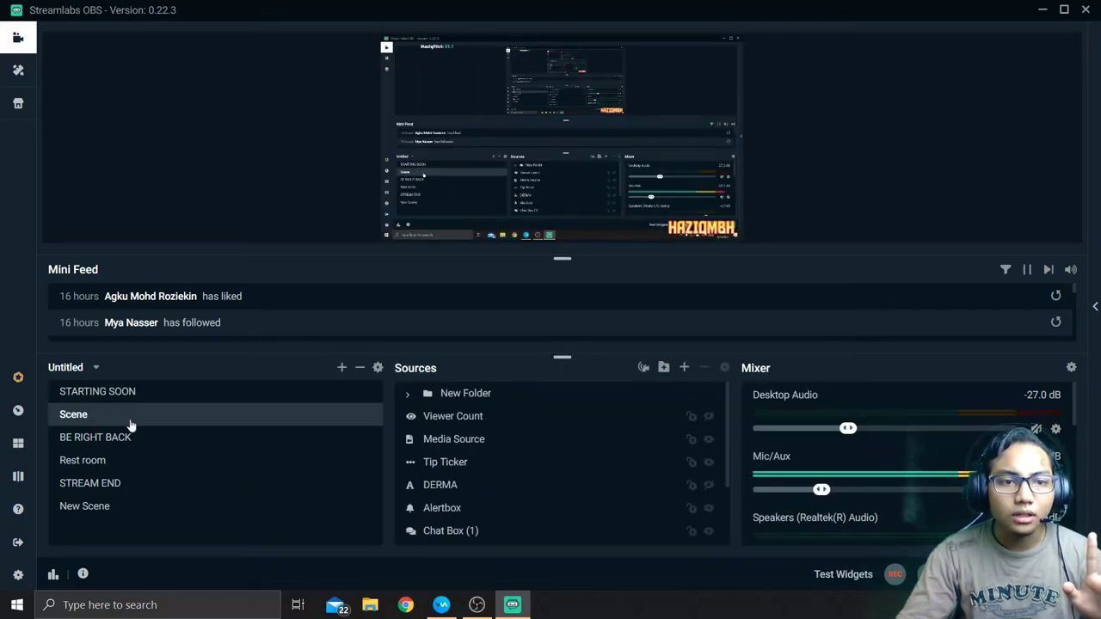
left_click(138, 437)
left_click(129, 415)
scroll(476, 423, "down", 2)
scroll(476, 423, "up", 2)
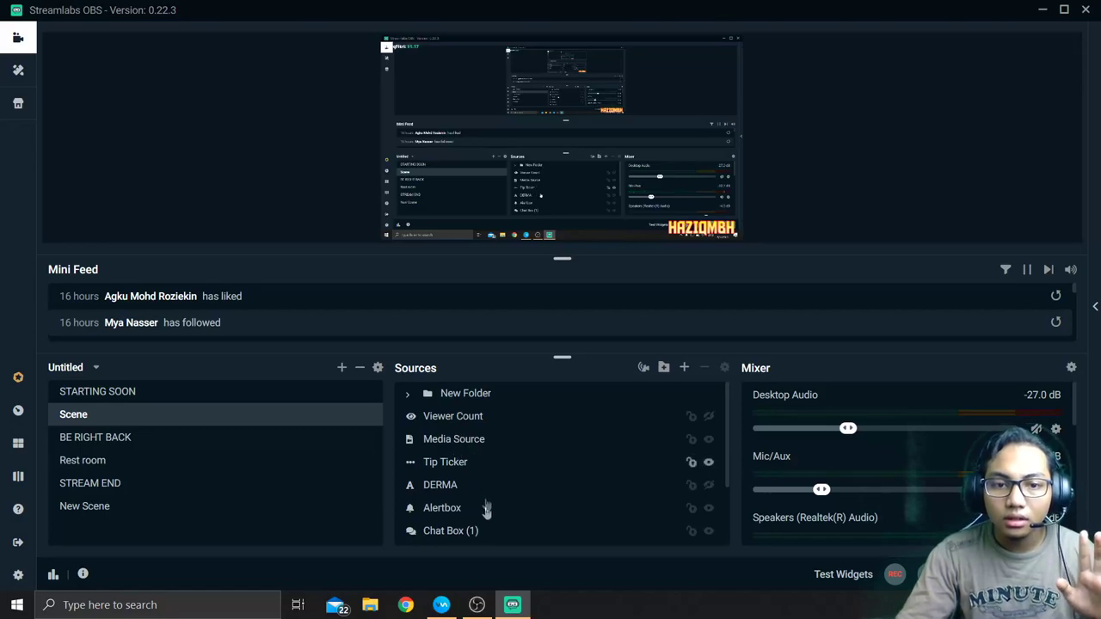